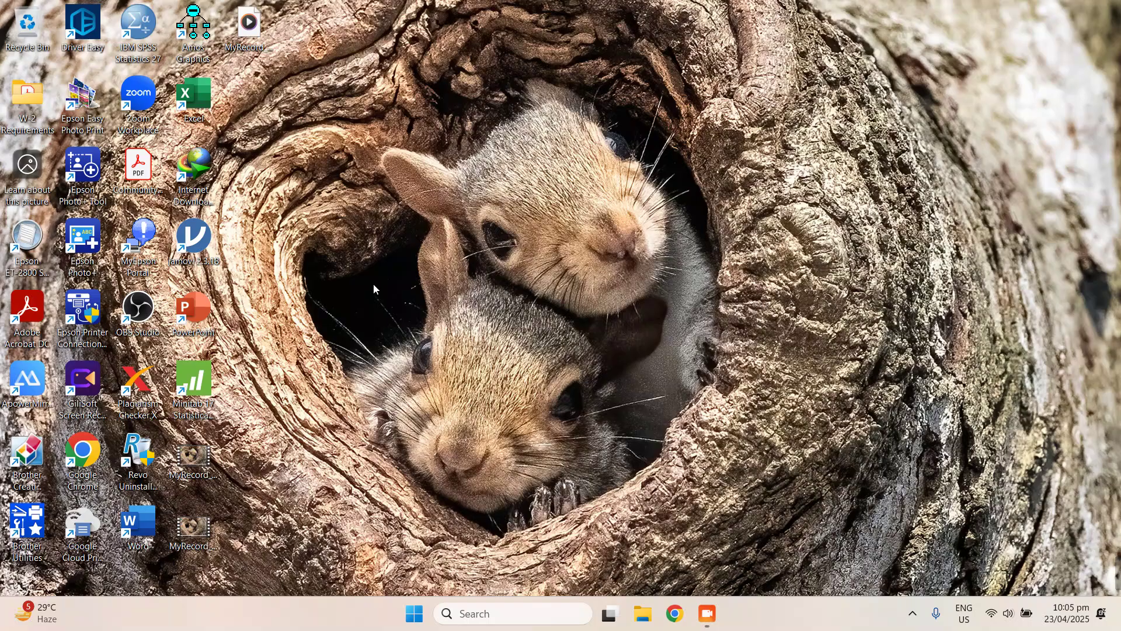
# - Launch jamovi from its desktop shortcut
pyautogui.doubleClick(193, 244)
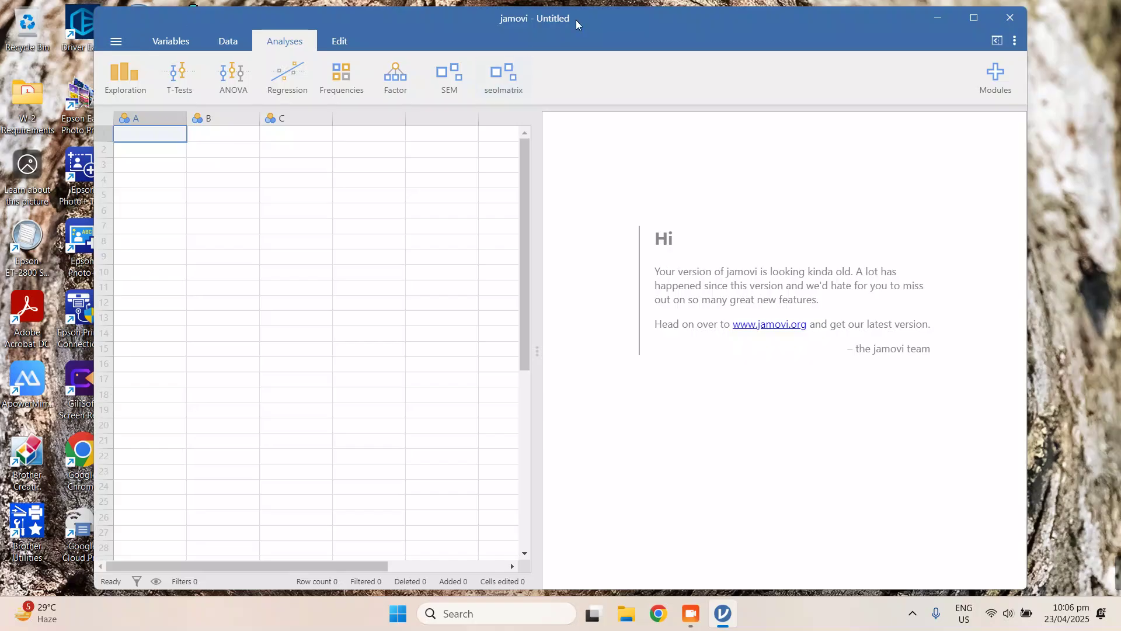
# - Maximize jamovi and open the Sample Data for Regression file from This PC
pyautogui.doubleClick(583, 24)
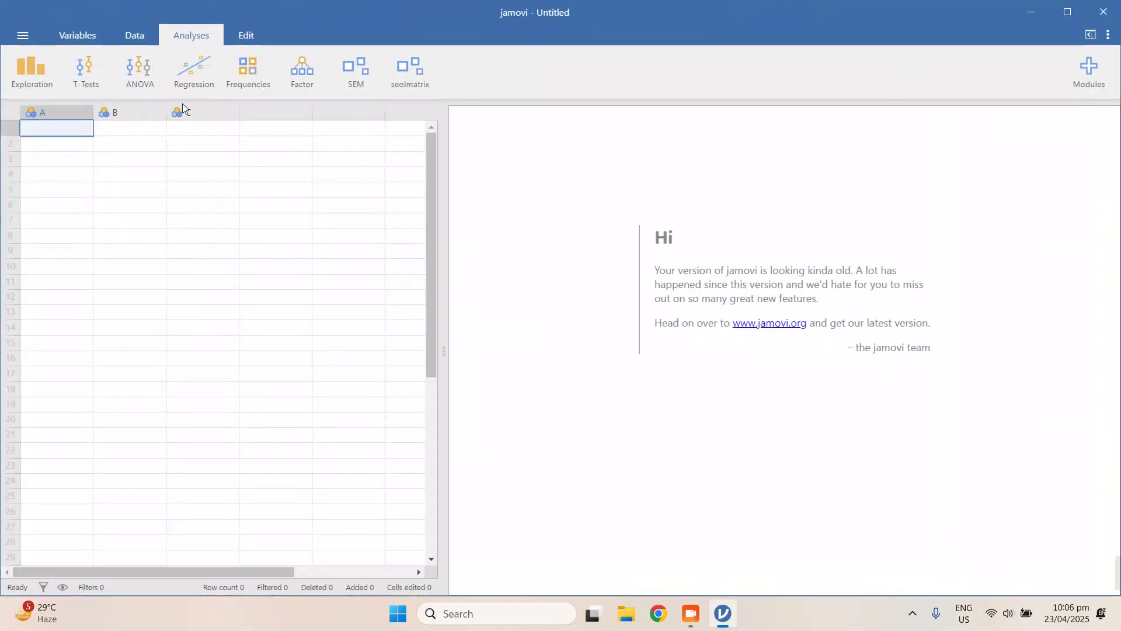
pyautogui.click(24, 38)
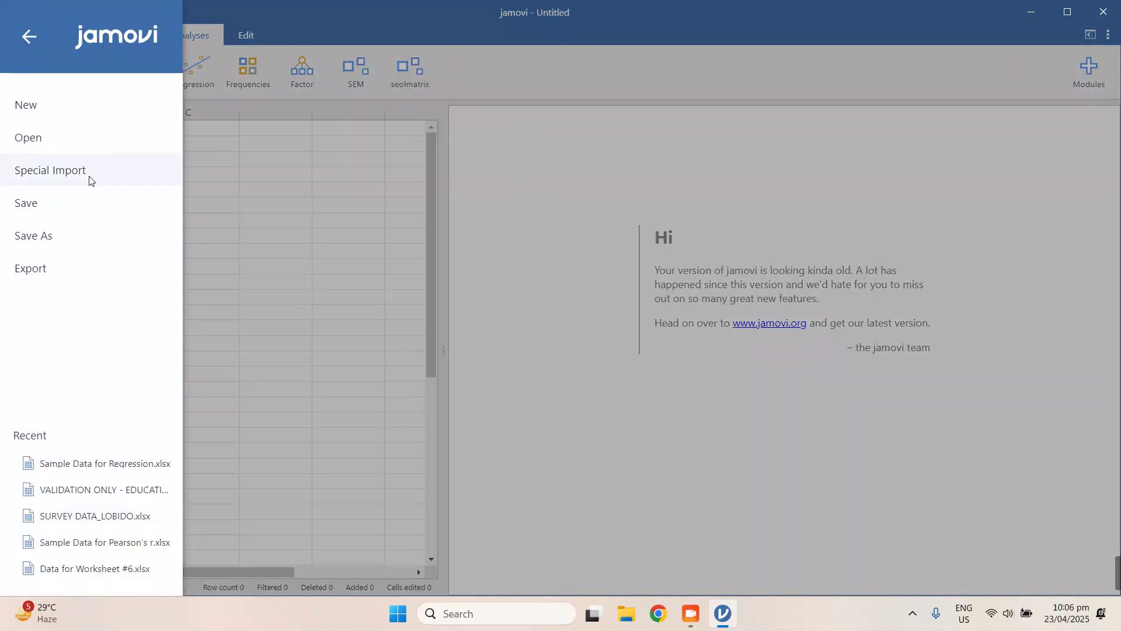
pyautogui.click(105, 152)
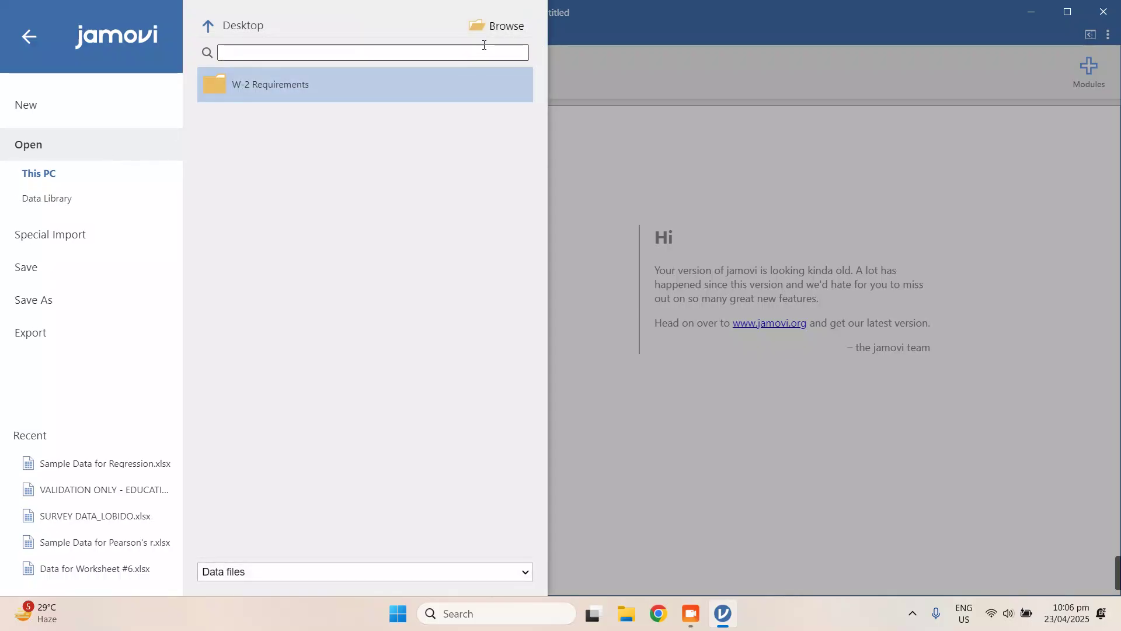
pyautogui.click(485, 34)
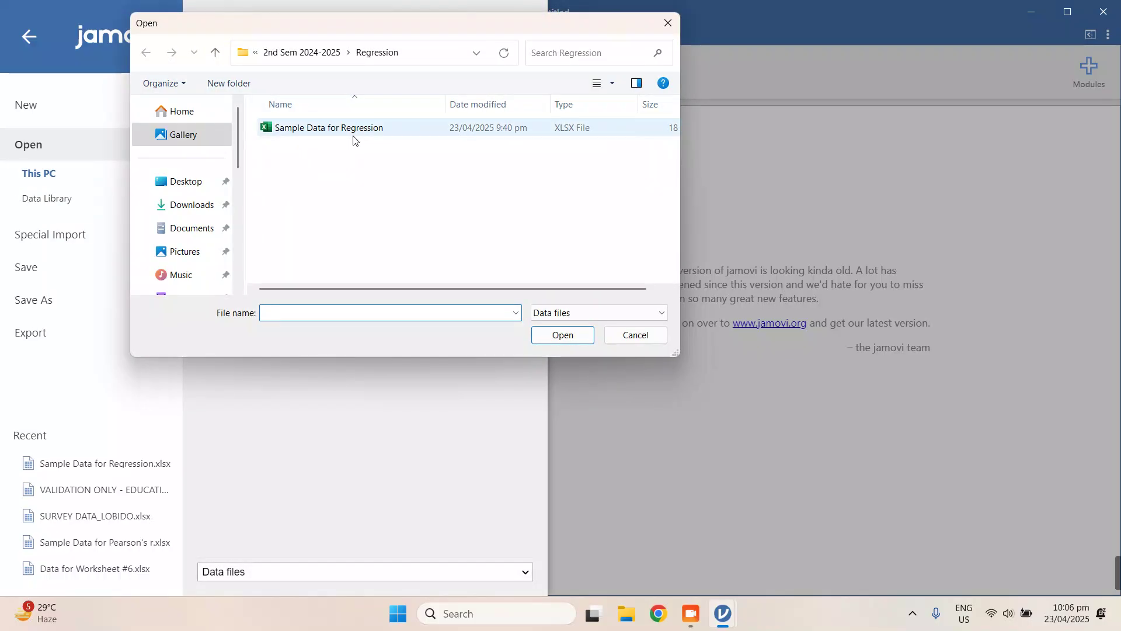
pyautogui.doubleClick(322, 127)
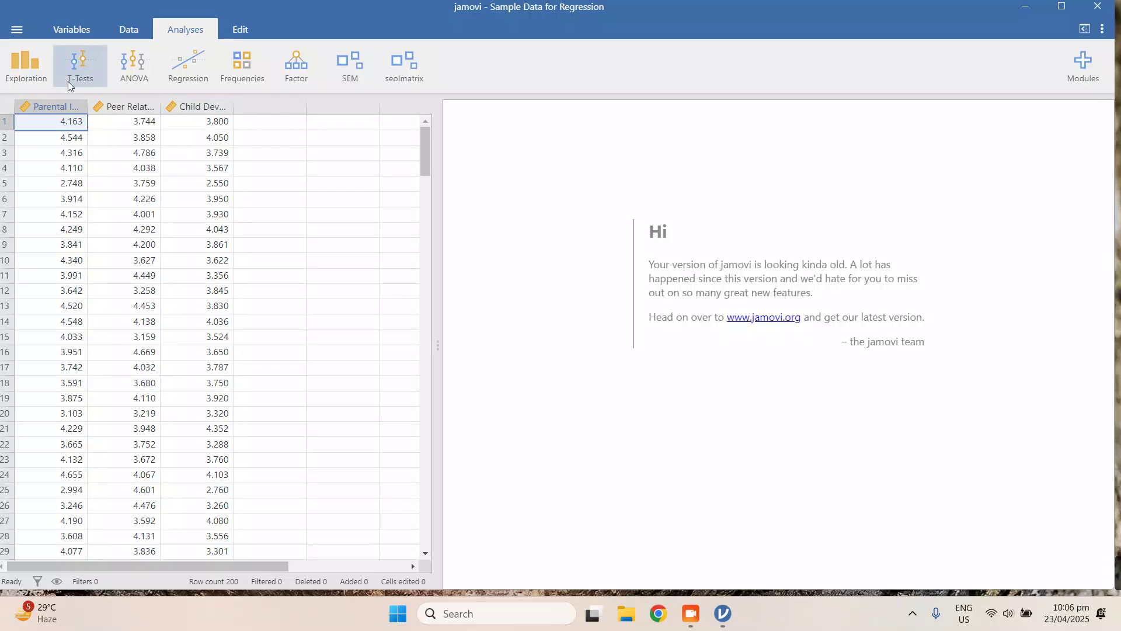
# - Widen the Parental Involvement, Peer Relationship and Child Development columns to show their full names
pyautogui.moveTo(88, 107); pyautogui.dragTo(136, 108)
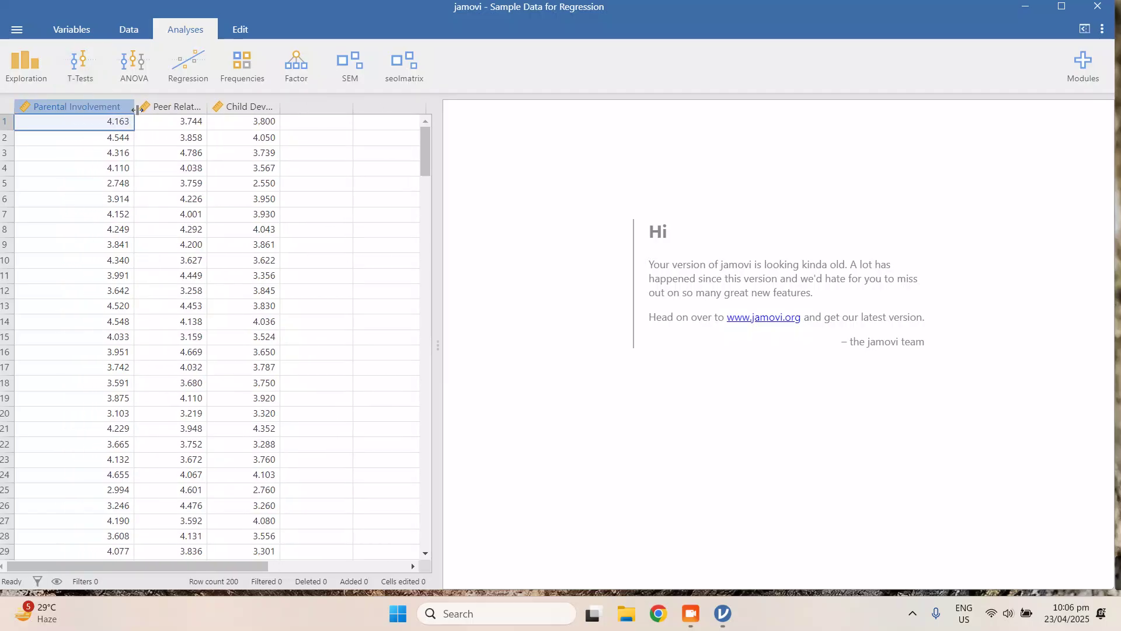
pyautogui.moveTo(204, 106); pyautogui.dragTo(241, 106)
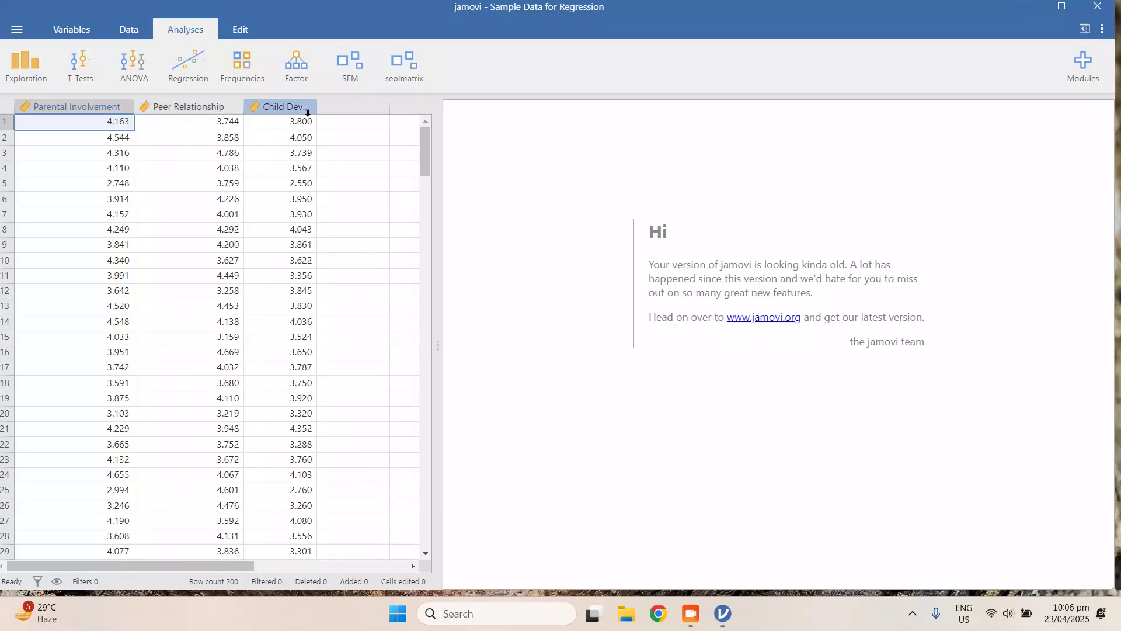
pyautogui.moveTo(314, 105); pyautogui.dragTo(353, 105)
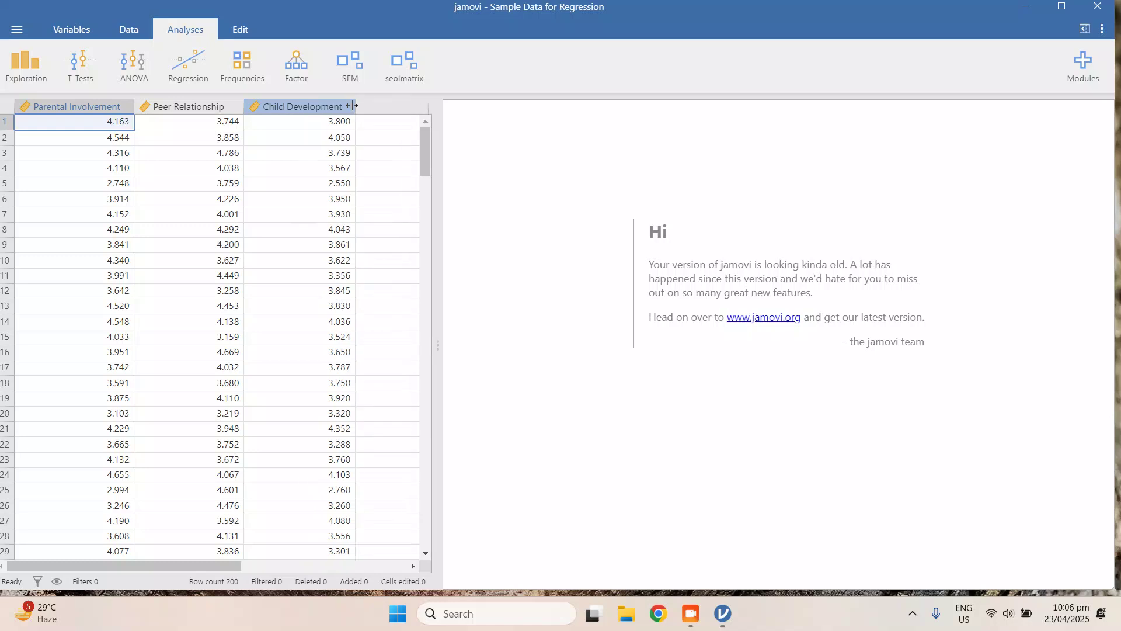
pyautogui.click(323, 108)
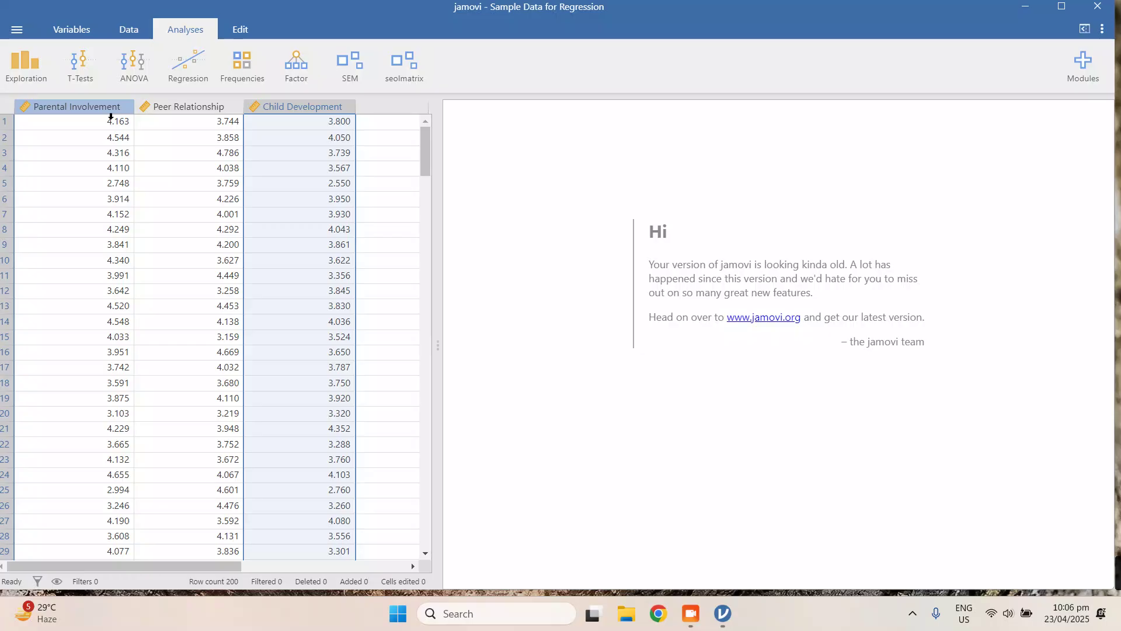
# - Start a new Linear Regression analysis from the Regression menu
pyautogui.click(190, 71)
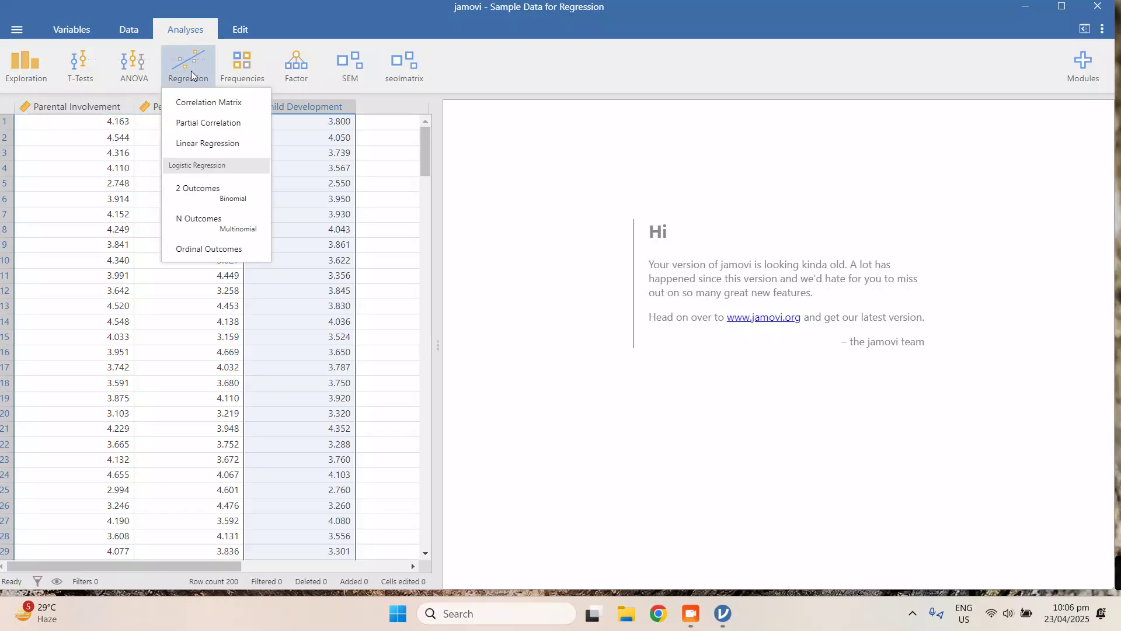
pyautogui.click(223, 148)
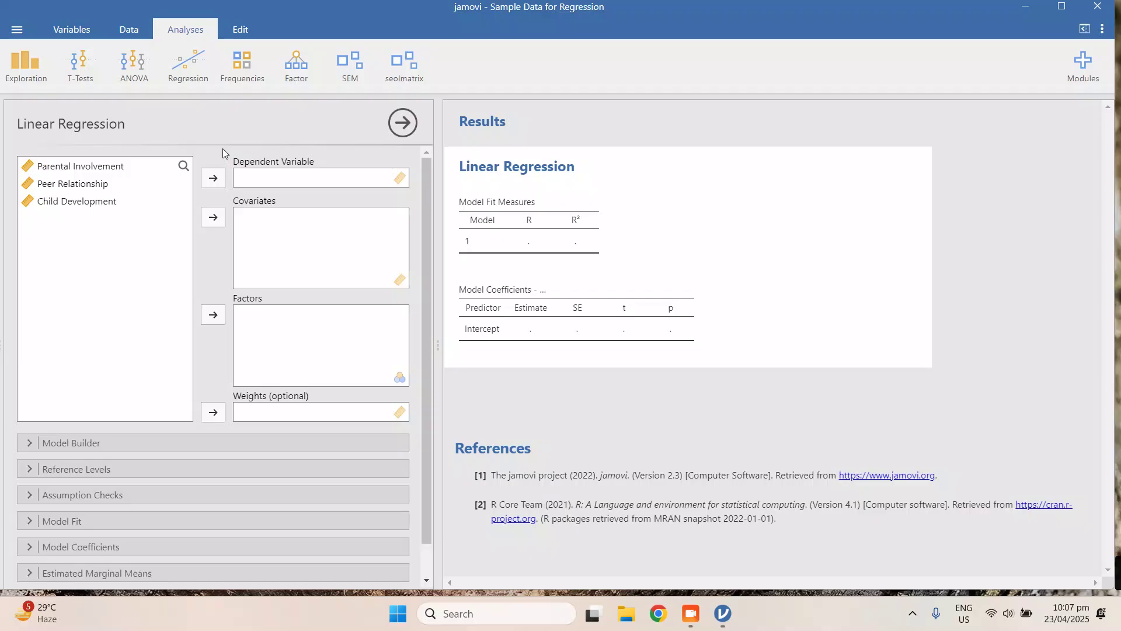
pyautogui.click(113, 204)
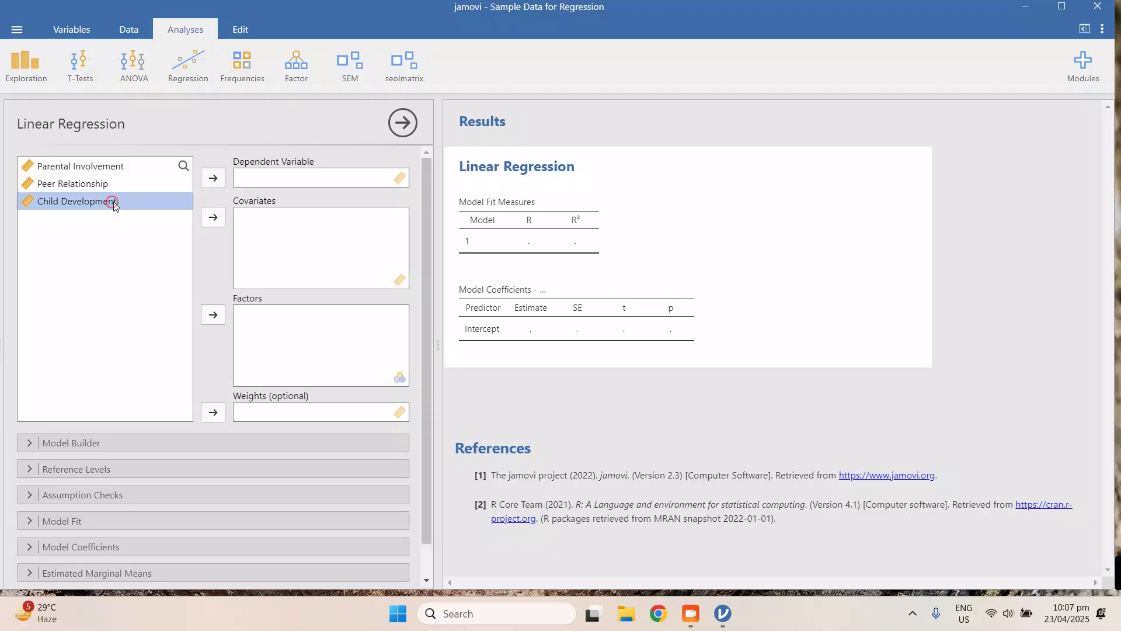
# - Regress Child Development on Parental Involvement and Peer Relationship as covariates
pyautogui.moveTo(112, 205); pyautogui.dragTo(330, 178)
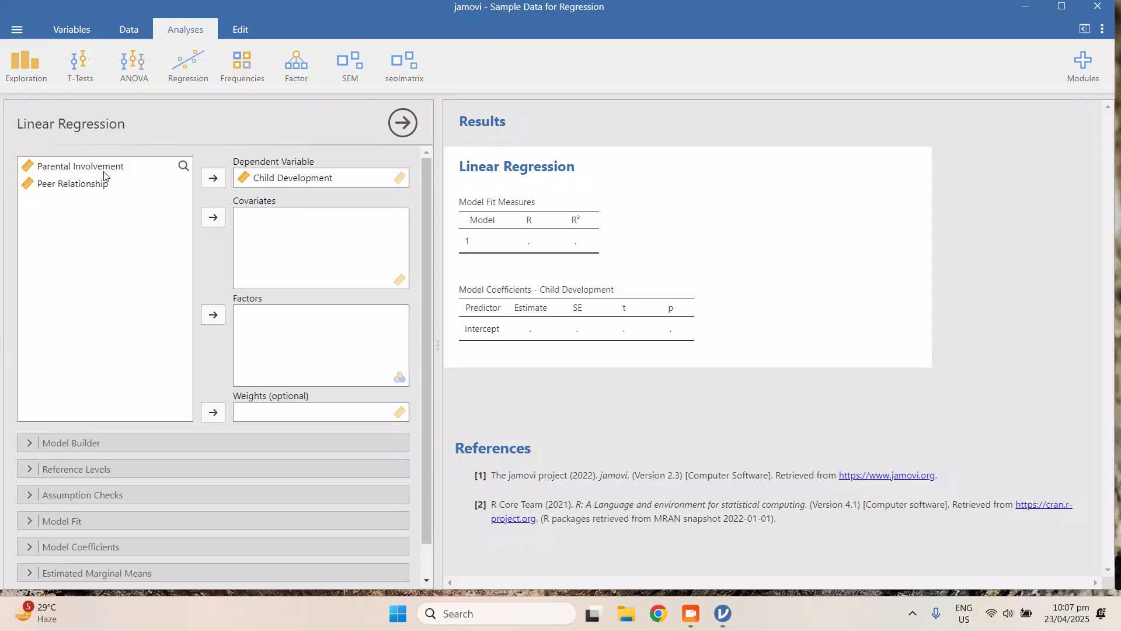
pyautogui.moveTo(94, 165); pyautogui.dragTo(333, 237)
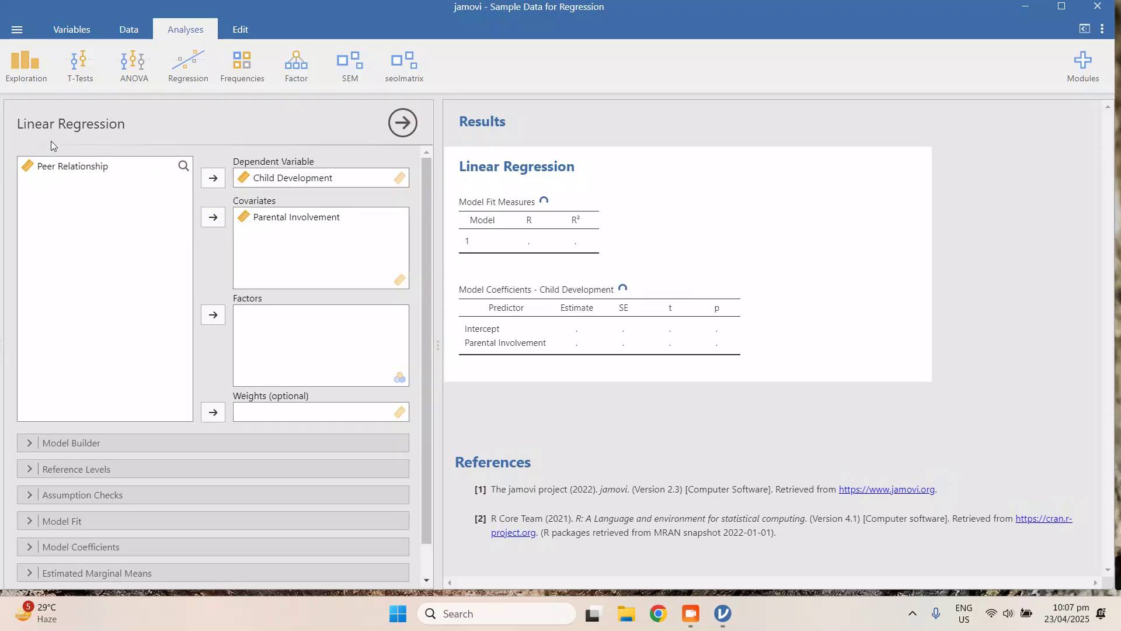
pyautogui.moveTo(78, 167); pyautogui.dragTo(310, 244)
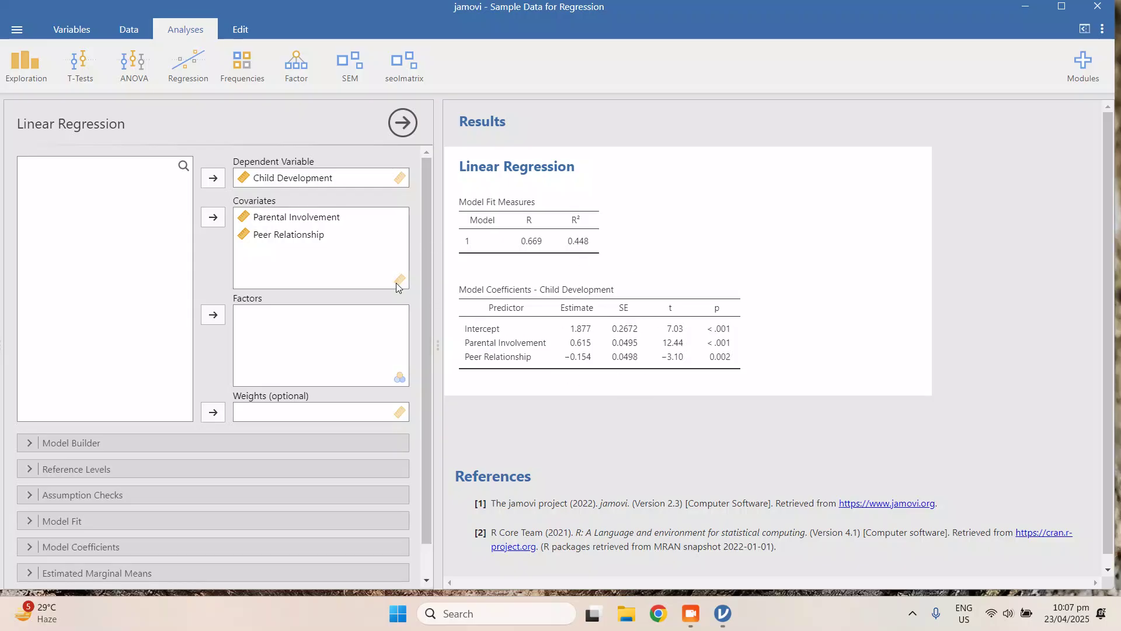
pyautogui.moveTo(426, 279); pyautogui.dragTo(425, 320)
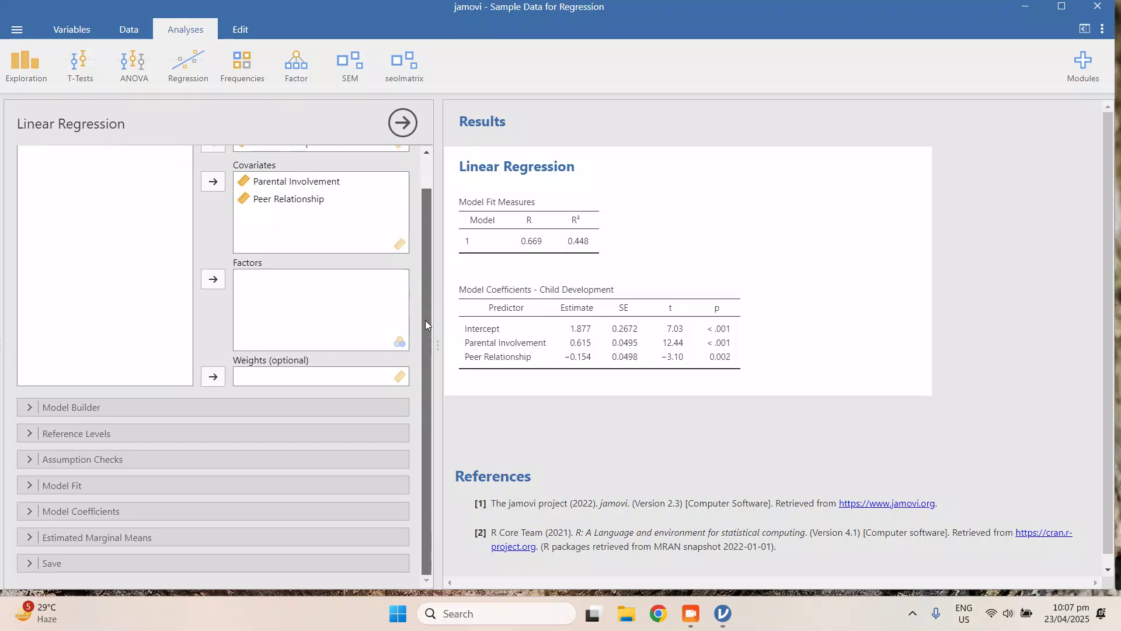
pyautogui.click(201, 460)
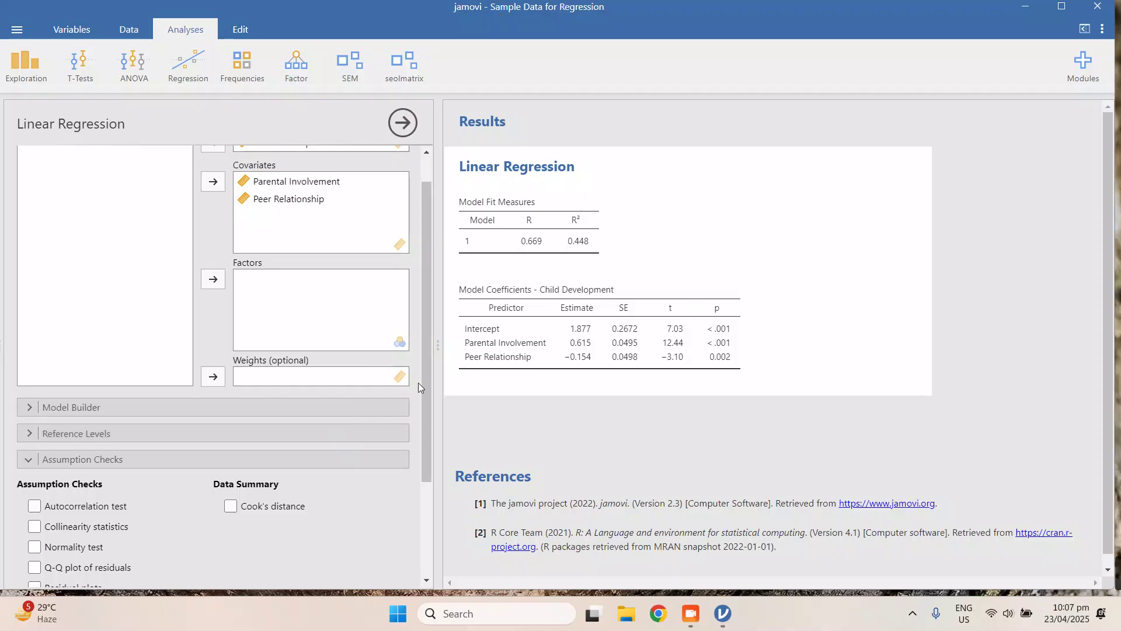
pyautogui.moveTo(425, 378); pyautogui.dragTo(434, 454)
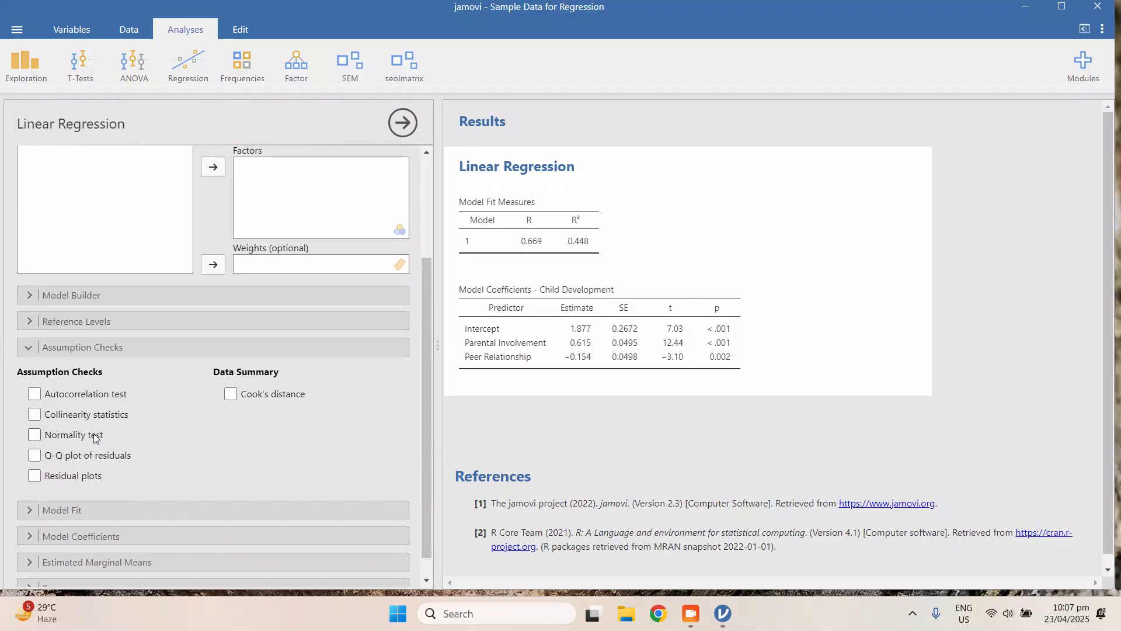
pyautogui.click(34, 394)
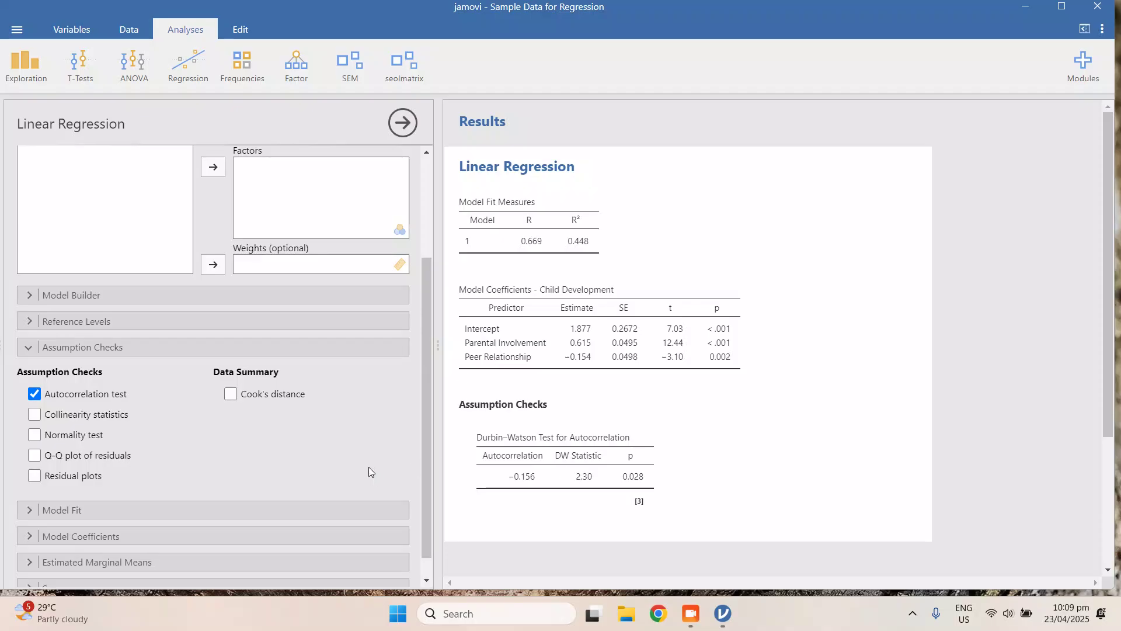
# - Switch off the autocorrelation test to drop the Durbin–Watson table
pyautogui.click(34, 394)
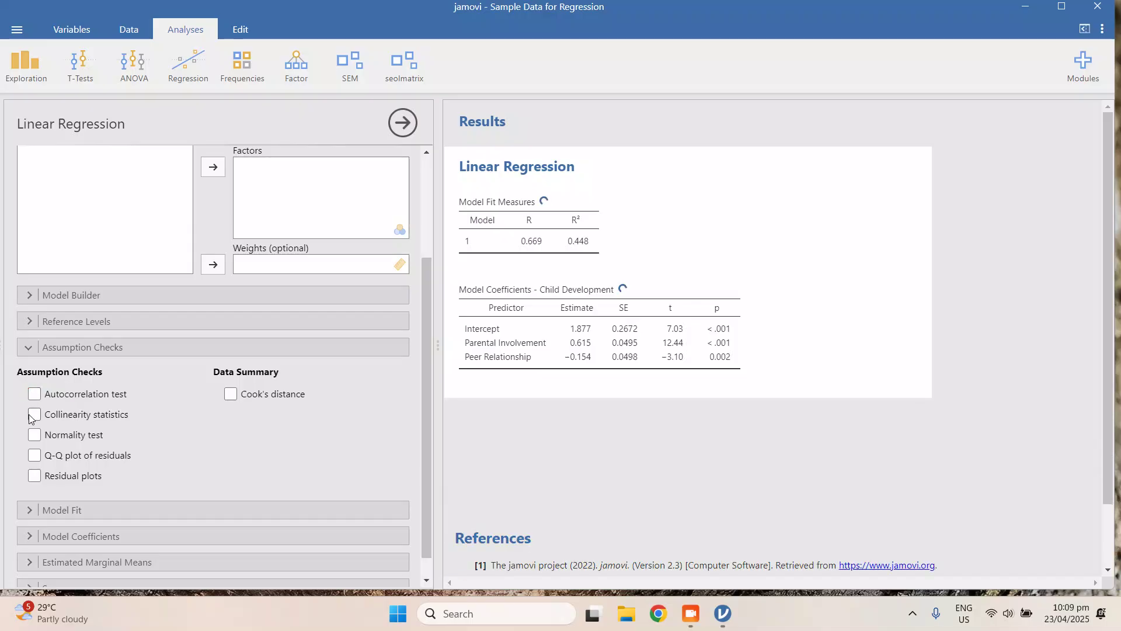
# - Turn on collinearity statistics and normality tests in Assumption Checks
pyautogui.click(33, 416)
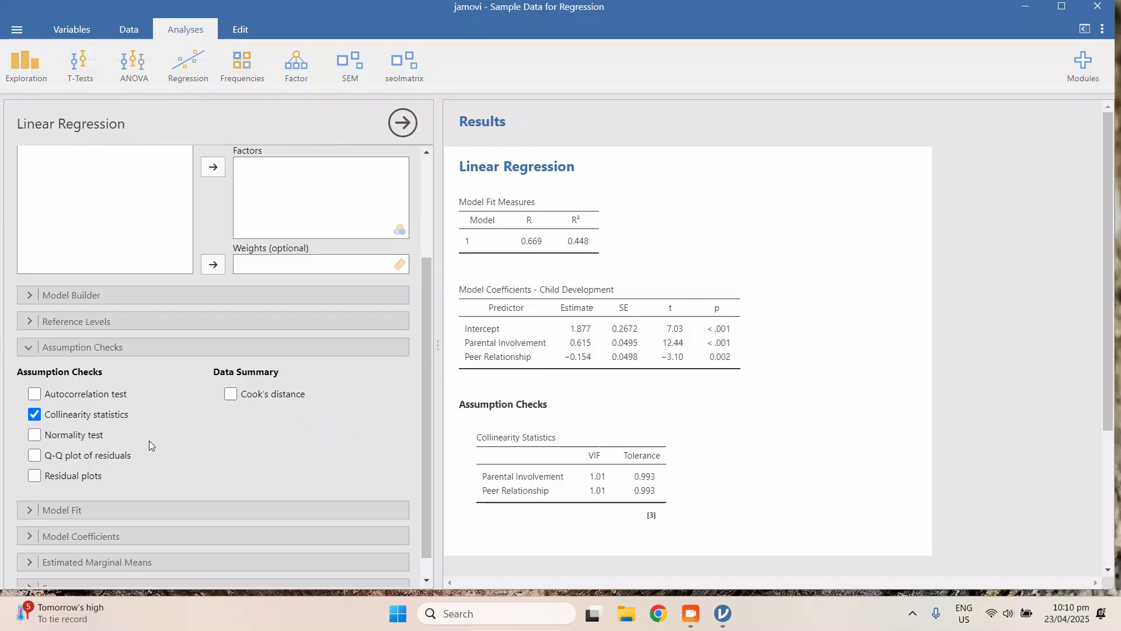
pyautogui.click(35, 436)
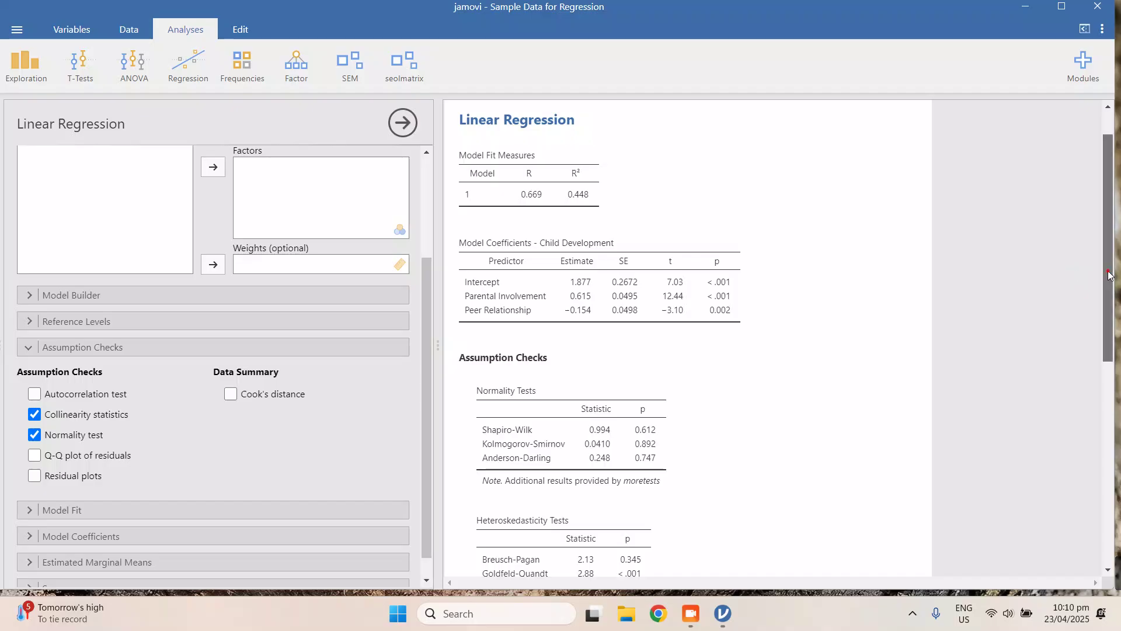
# - Scroll the results to view the normality and heteroskedasticity test tables
pyautogui.moveTo(1109, 274); pyautogui.dragTo(1102, 302)
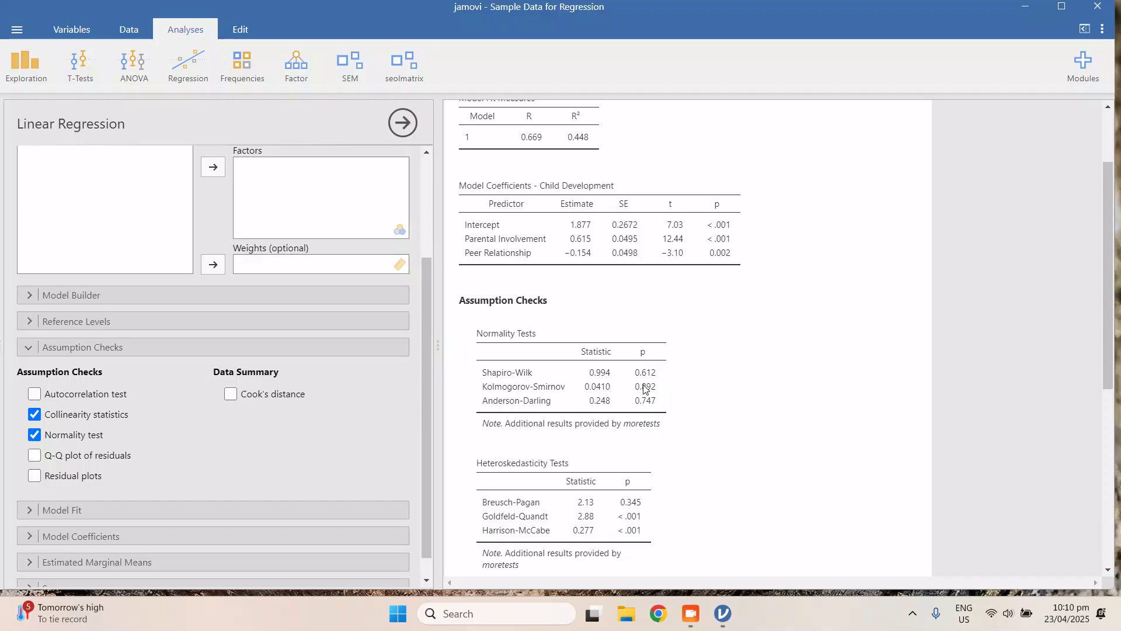
pyautogui.click(39, 459)
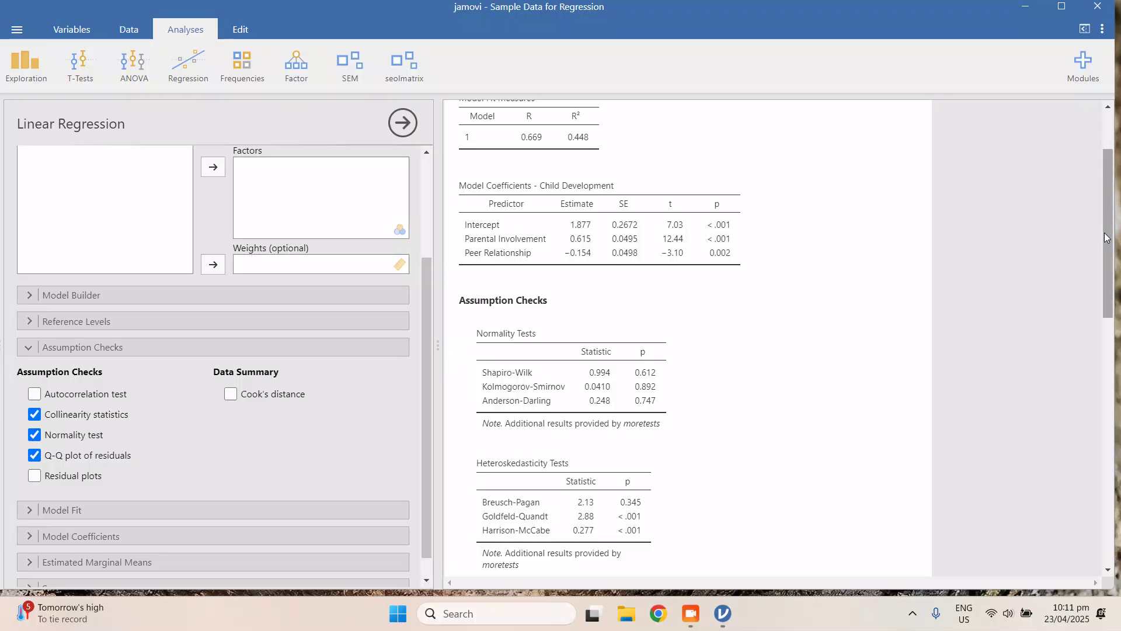
pyautogui.moveTo(1107, 238); pyautogui.dragTo(1118, 395)
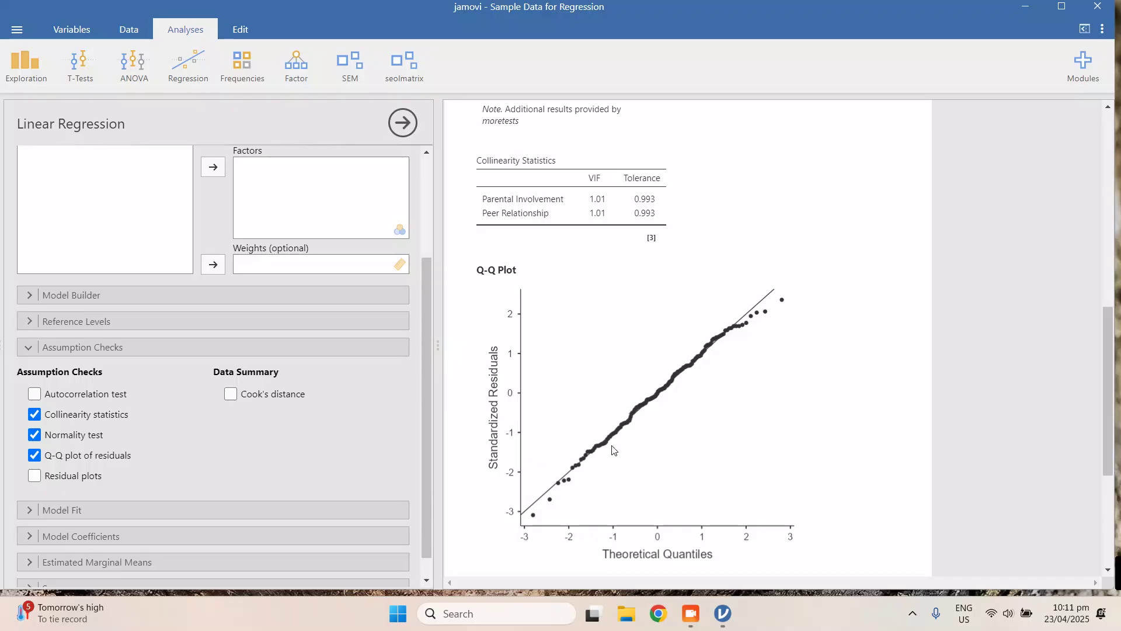
pyautogui.click(88, 461)
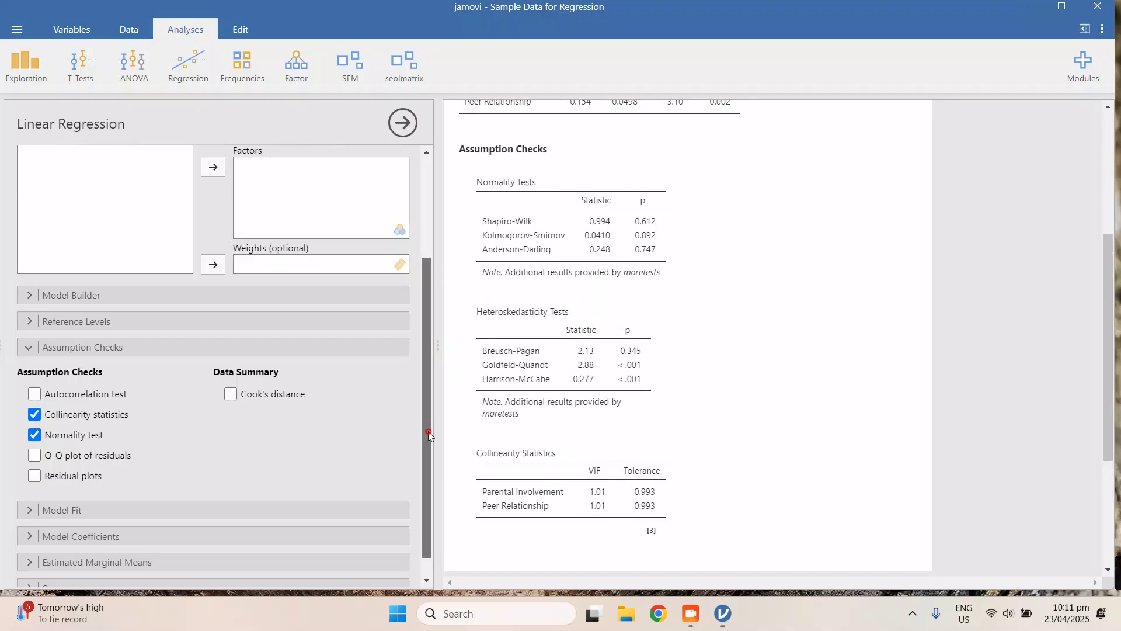
pyautogui.moveTo(429, 445); pyautogui.dragTo(429, 462)
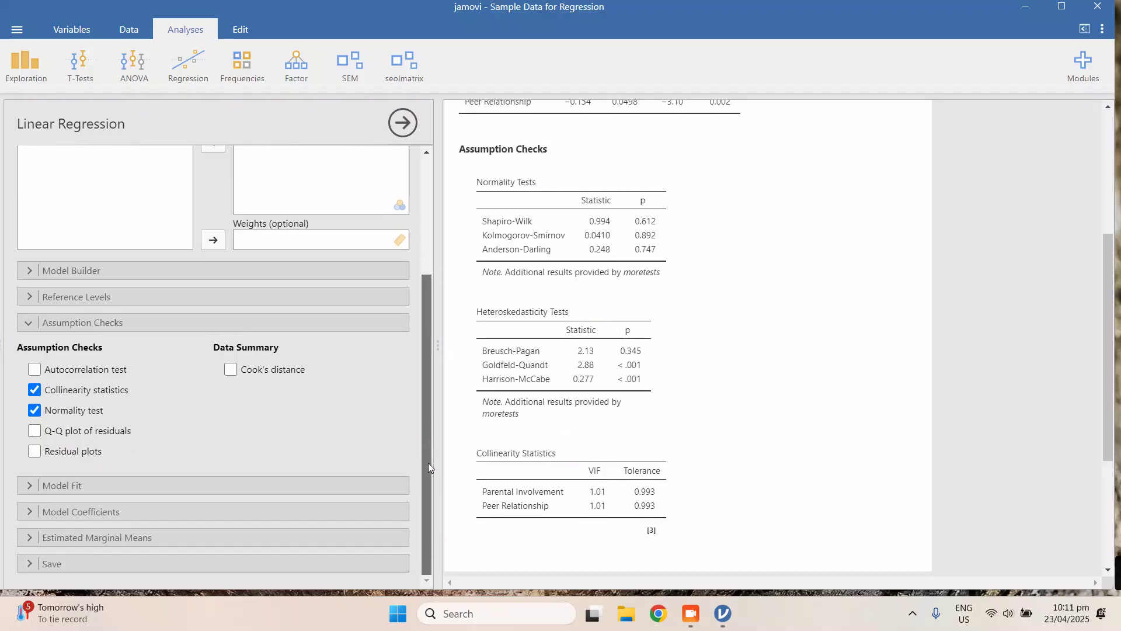
# - Add the F test and Adjusted R² to the Model Fit Measures table
pyautogui.click(390, 487)
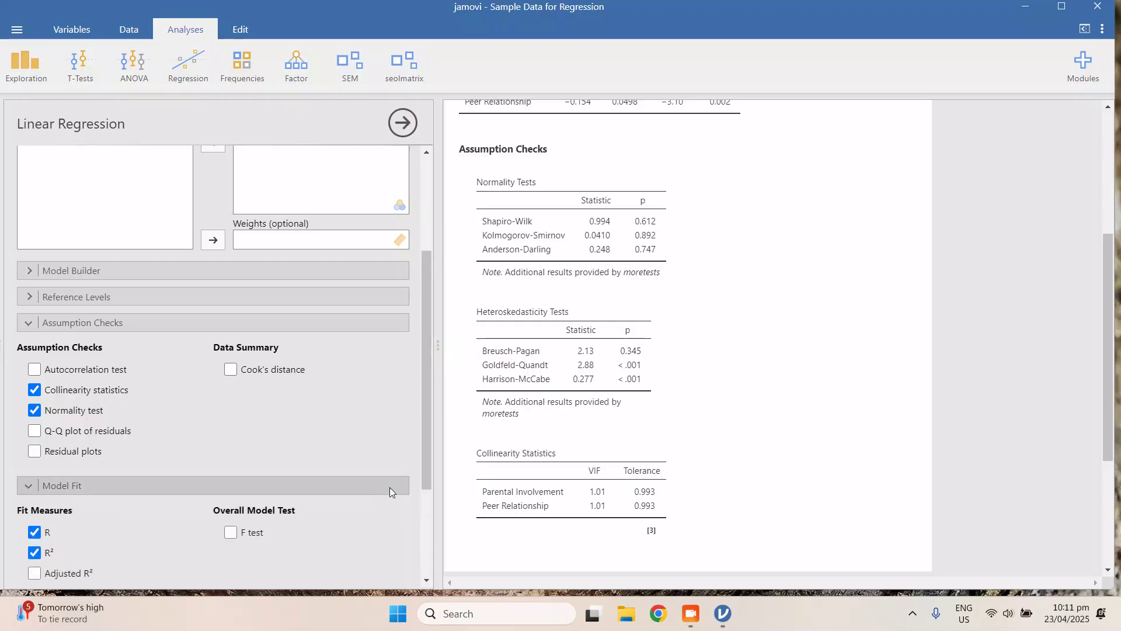
pyautogui.click(248, 531)
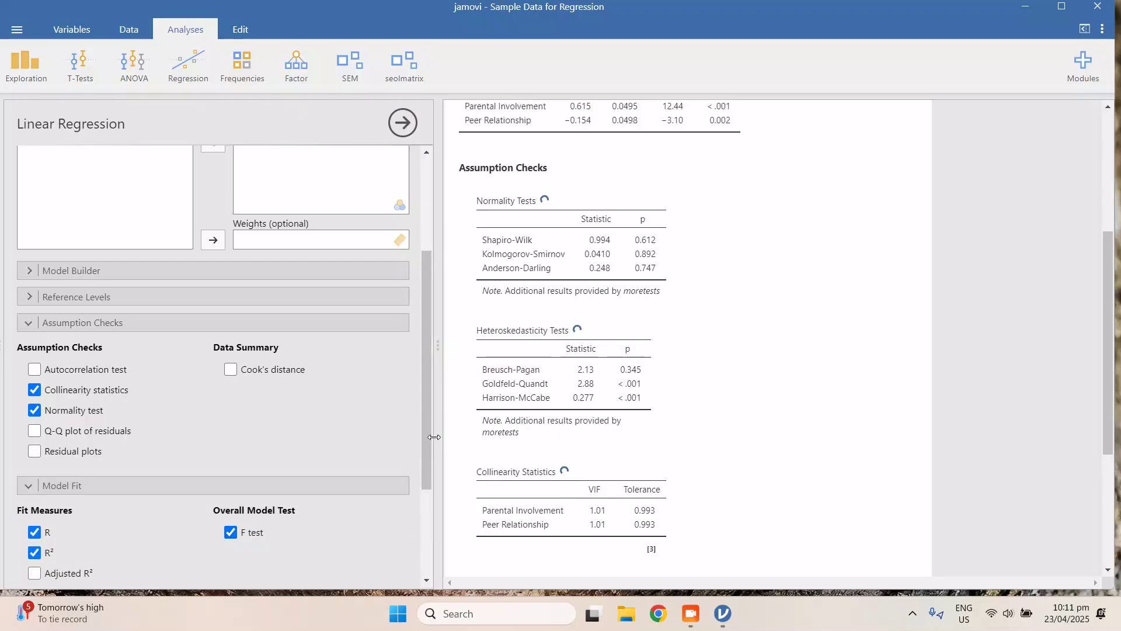
pyautogui.moveTo(427, 437); pyautogui.dragTo(431, 480)
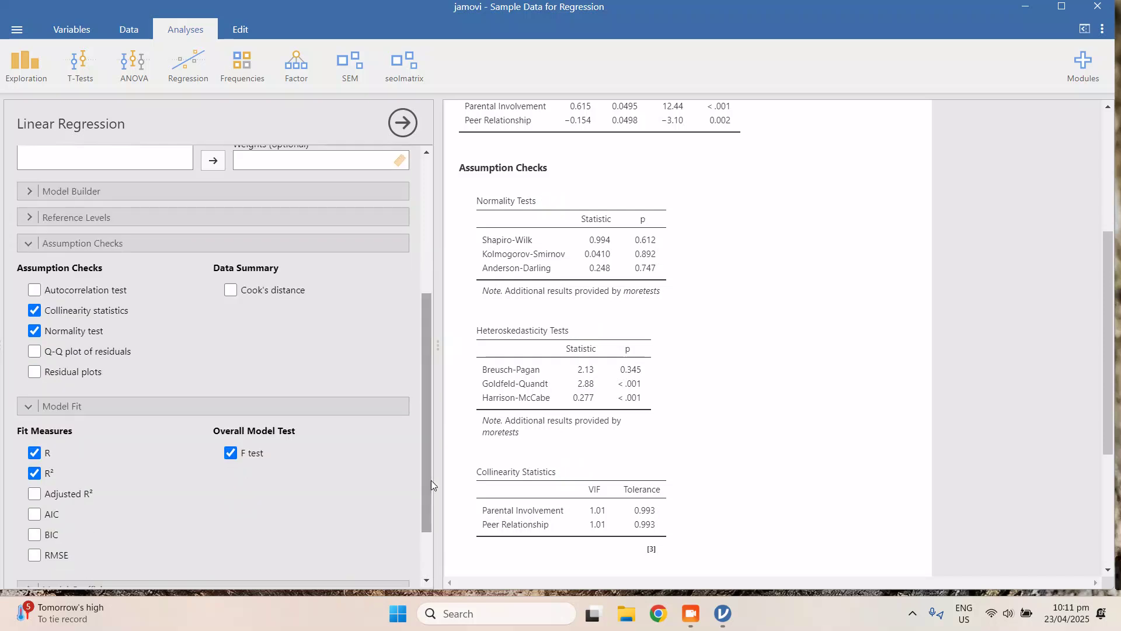
pyautogui.click(39, 497)
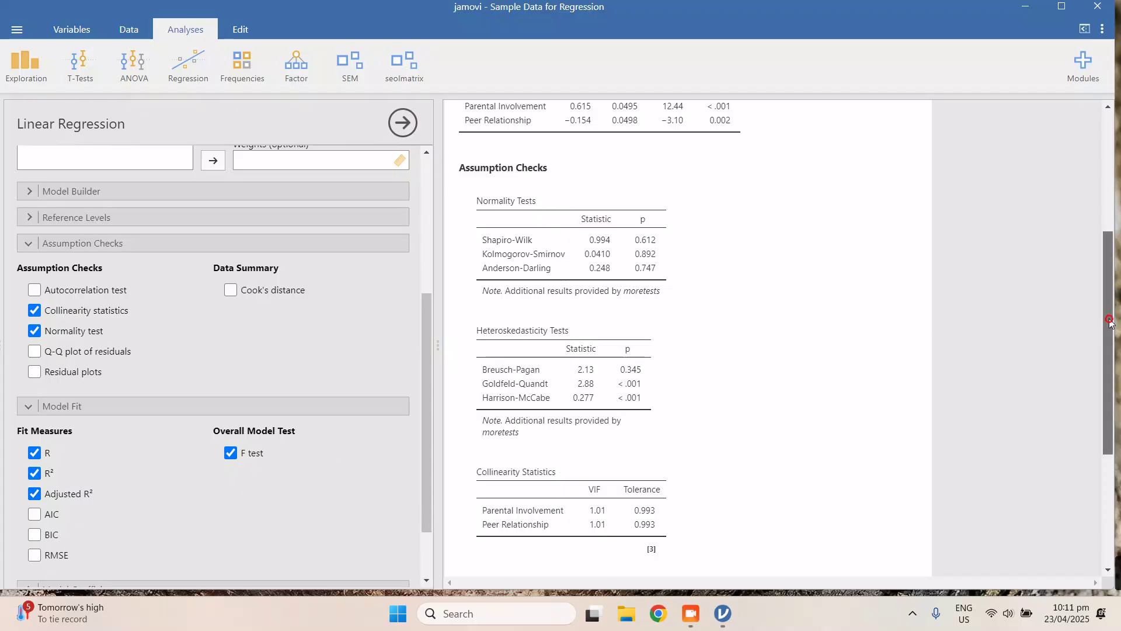
# - Remove the collinearity statistics and normality tests from the output
pyautogui.moveTo(1109, 321); pyautogui.dragTo(1115, 234)
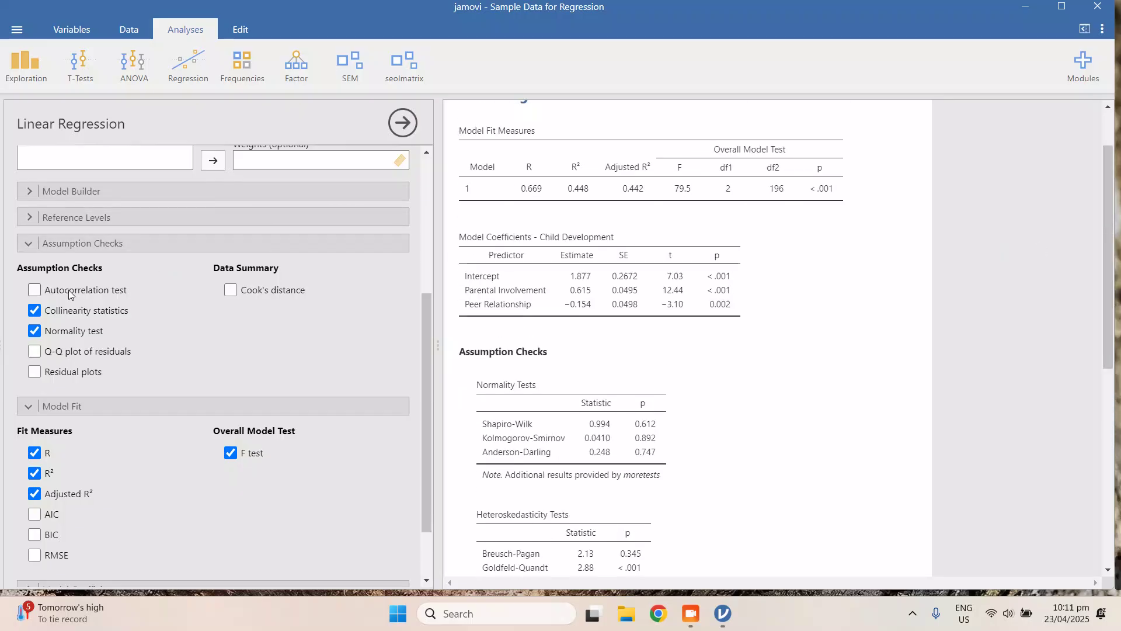
pyautogui.click(34, 310)
pyautogui.click(34, 331)
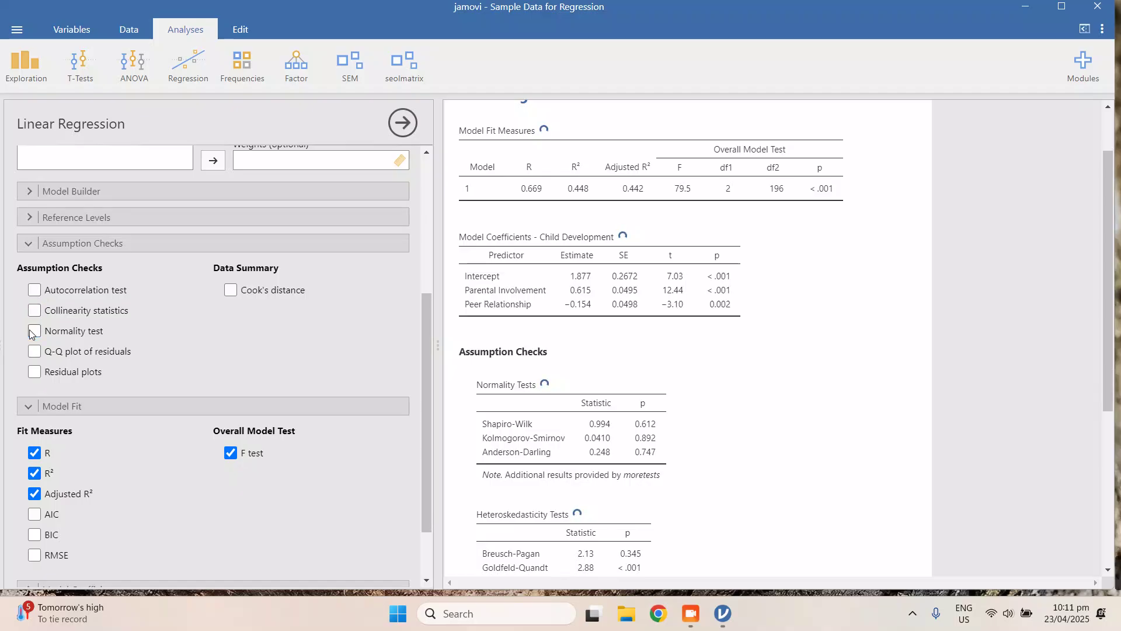